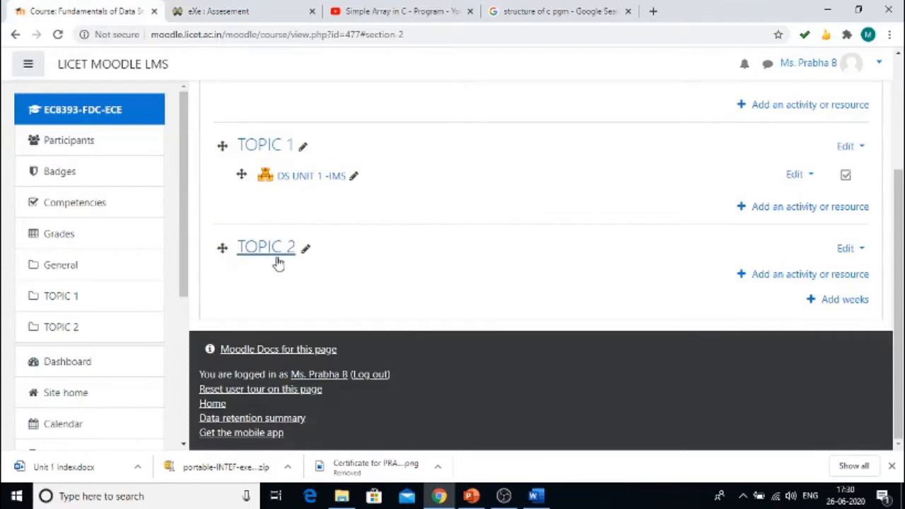
Start adding a new SCORM package activity to TOPIC 2 of the Fundamentals of Data Structures In C course
{"action": "scroll", "coordinate": [283, 265], "scroll_direction": "up", "scroll_amount": 3}
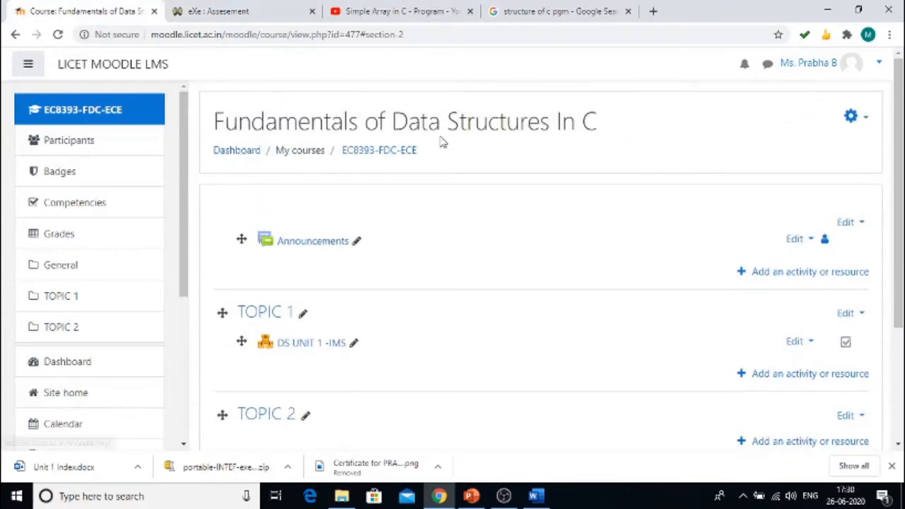
{"action": "scroll", "coordinate": [365, 369], "scroll_direction": "down", "scroll_amount": 2}
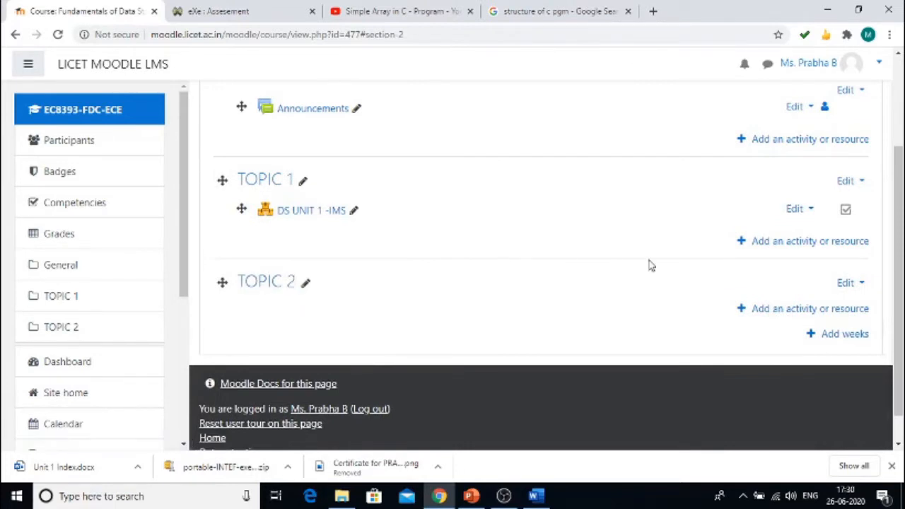
{"action": "left_click", "coordinate": [794, 311]}
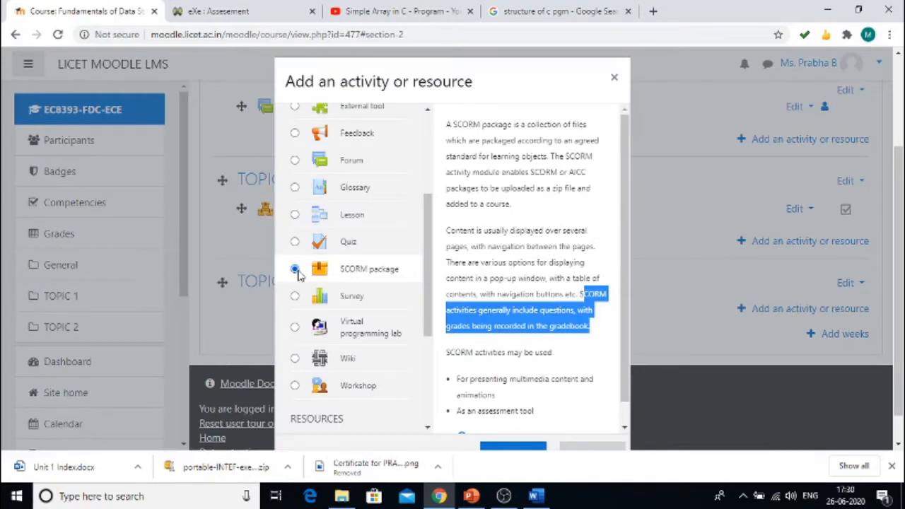
{"action": "scroll", "coordinate": [330, 234], "scroll_direction": "up", "scroll_amount": 3}
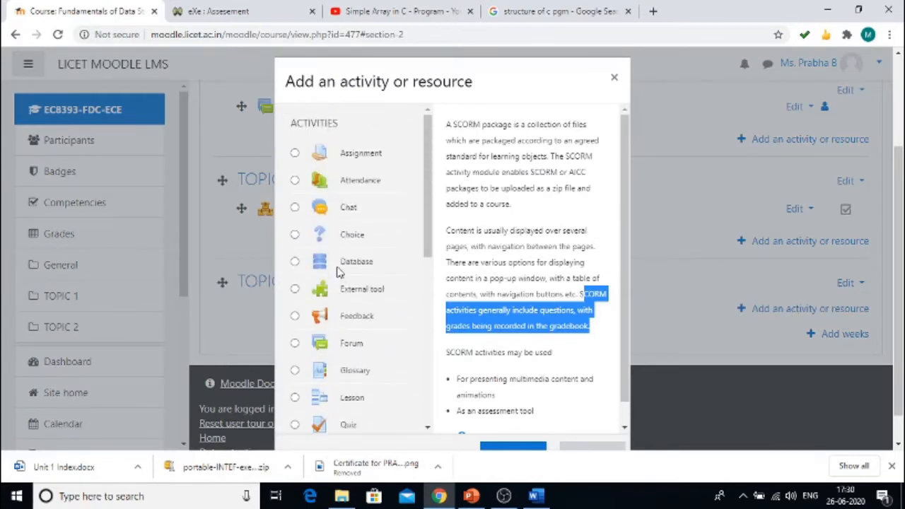
{"action": "scroll", "coordinate": [337, 268], "scroll_direction": "down", "scroll_amount": 3}
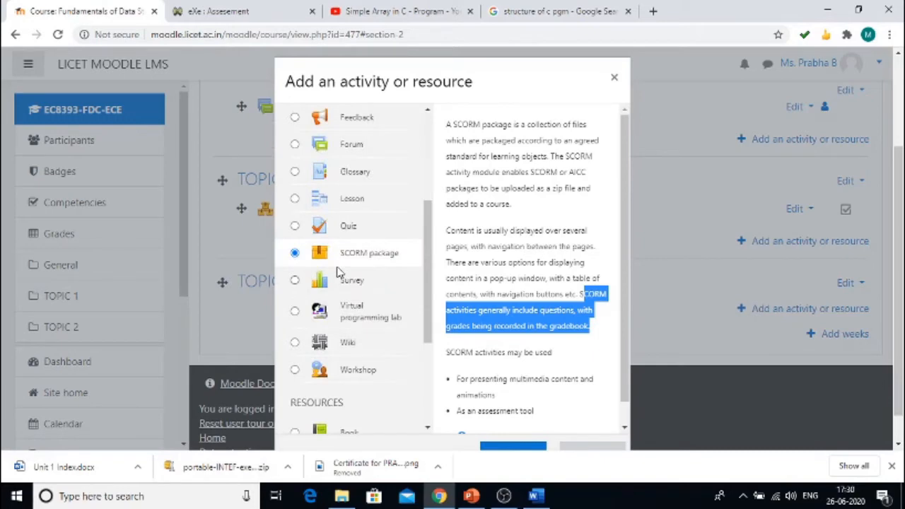
{"action": "scroll", "coordinate": [377, 264], "scroll_direction": "down", "scroll_amount": 2}
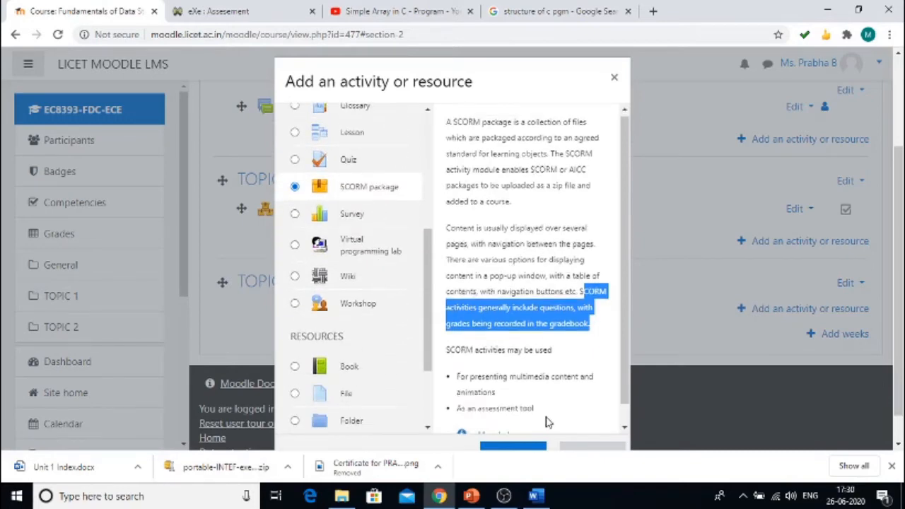
{"action": "scroll", "coordinate": [545, 417], "scroll_direction": "down", "scroll_amount": 1}
{"action": "left_click", "coordinate": [520, 446]}
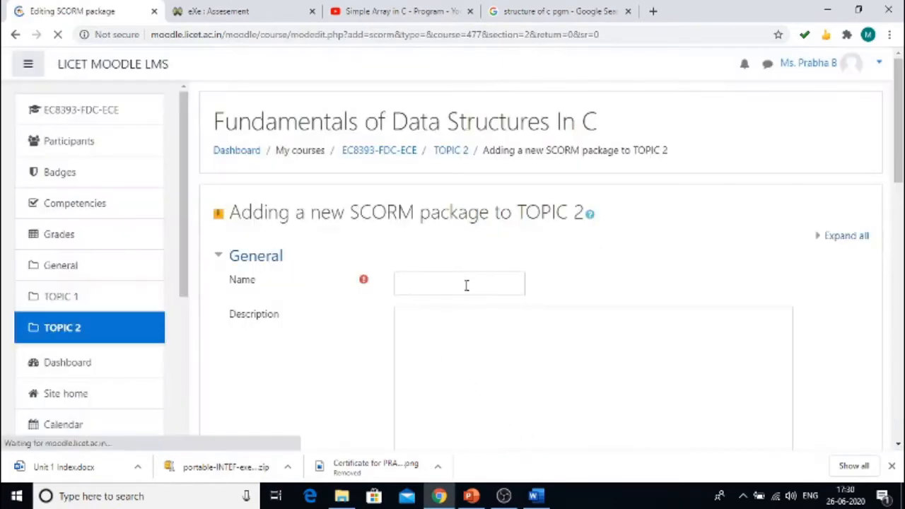
Name the new SCORM package DS SCORM
{"action": "left_click", "coordinate": [466, 285]}
{"action": "scroll", "coordinate": [468, 284], "scroll_direction": "down", "scroll_amount": 5}
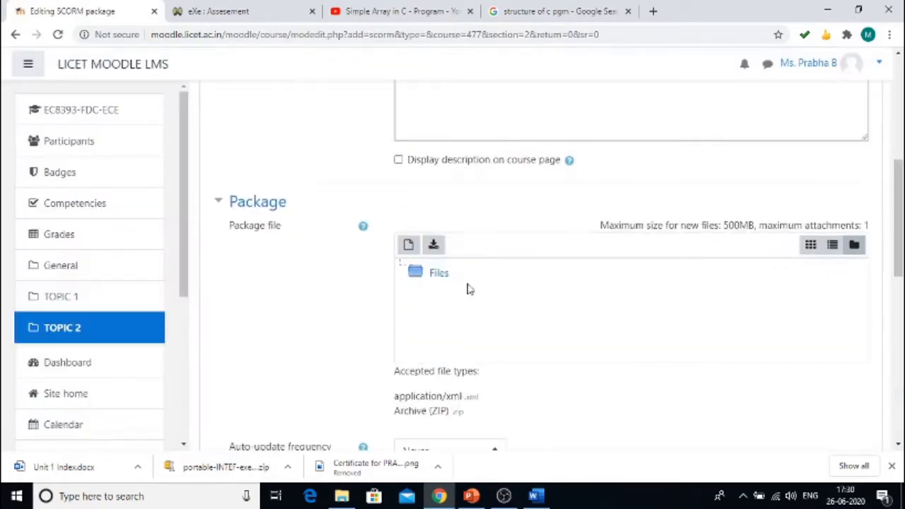
{"action": "scroll", "coordinate": [466, 278], "scroll_direction": "up", "scroll_amount": 5}
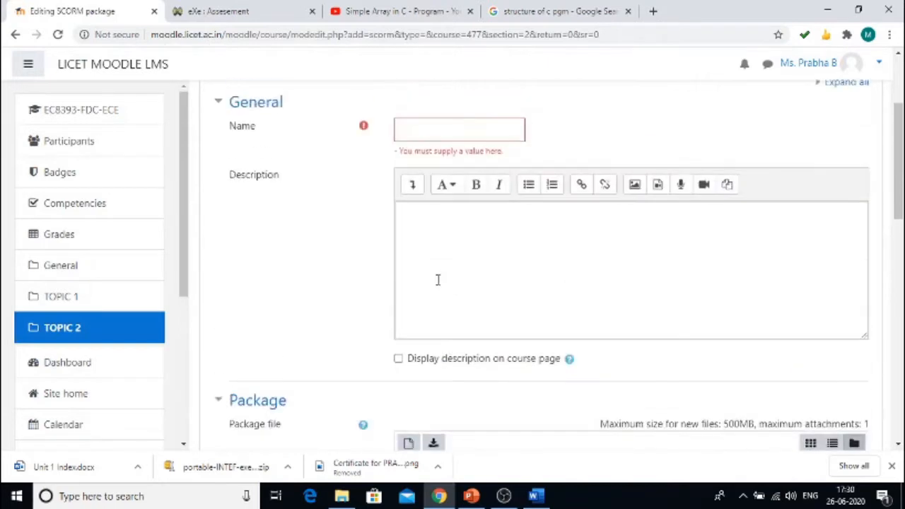
{"action": "left_click", "coordinate": [446, 127]}
{"action": "type", "text": "DS SCORM"}
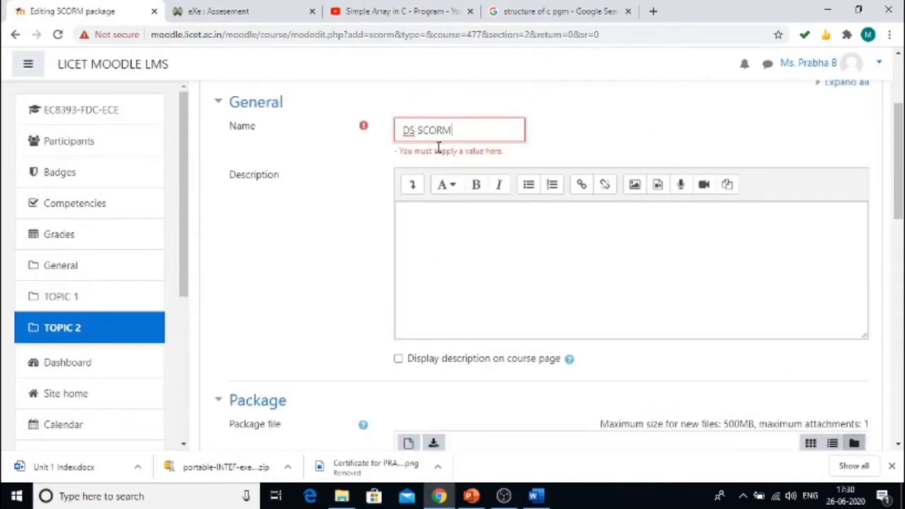
Upload Ds-scorm new.zip from the Moodle LMS folder as the package file
{"action": "scroll", "coordinate": [439, 149], "scroll_direction": "down", "scroll_amount": 3}
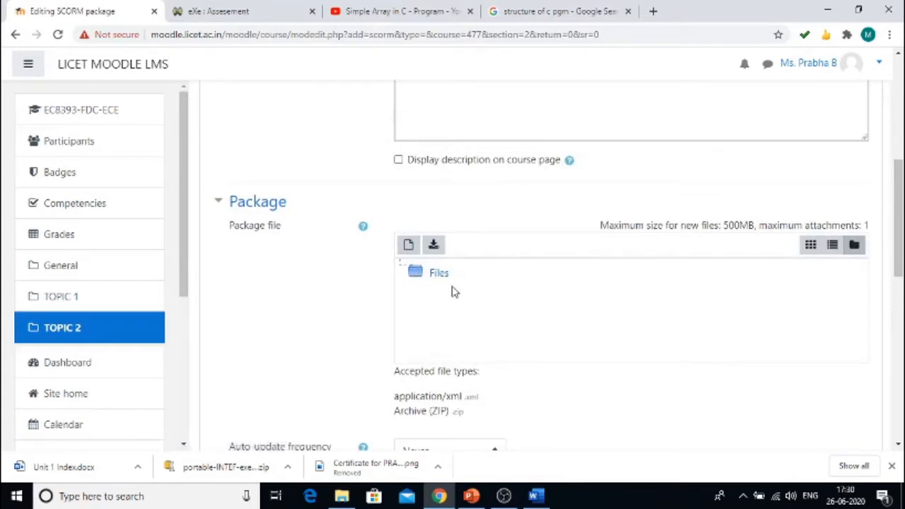
{"action": "left_click", "coordinate": [342, 496]}
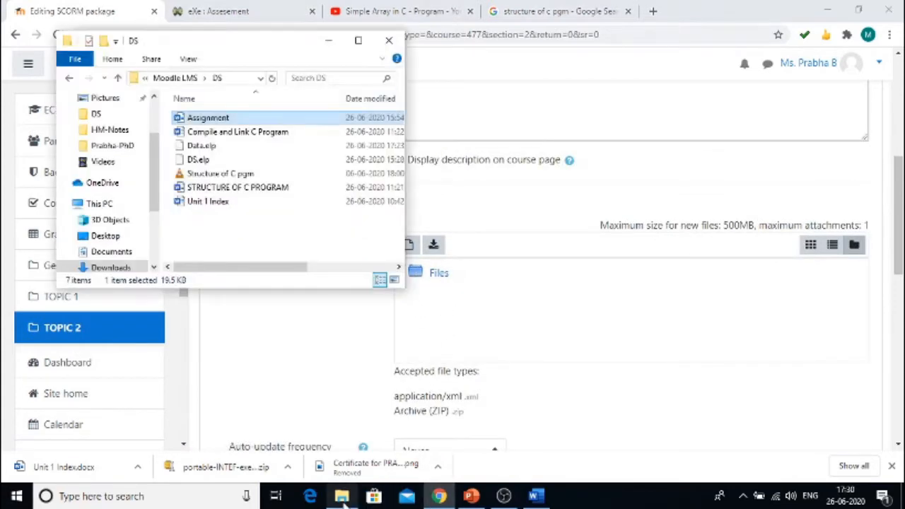
{"action": "left_click", "coordinate": [177, 78]}
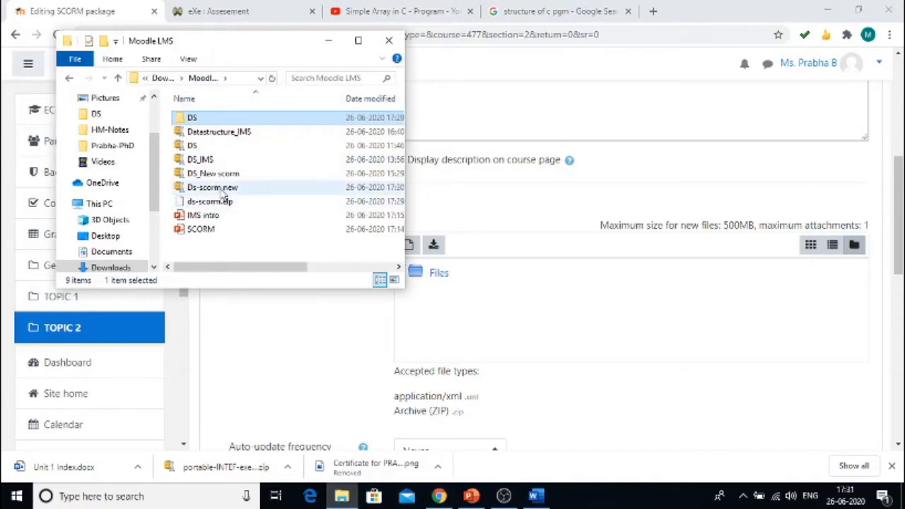
{"action": "left_click_drag", "start_coordinate": [212, 187], "coordinate": [497, 337]}
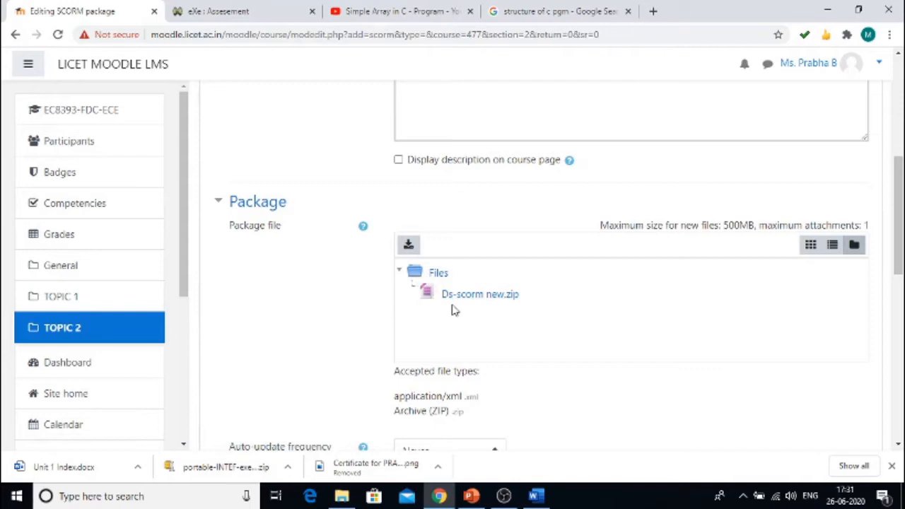
Review the package's Appearance settings, including the display window choices, and its Availability date settings
{"action": "scroll", "coordinate": [455, 310], "scroll_direction": "down", "scroll_amount": 3}
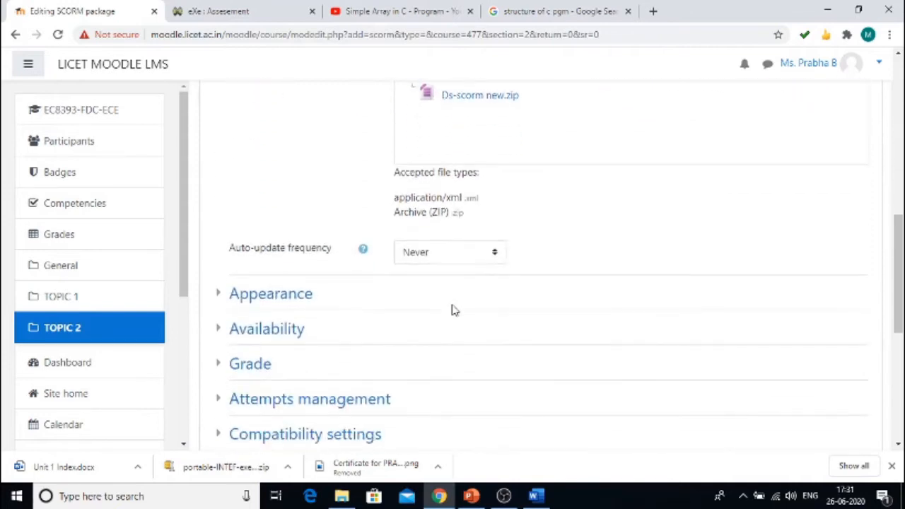
{"action": "scroll", "coordinate": [455, 310], "scroll_direction": "down", "scroll_amount": 1}
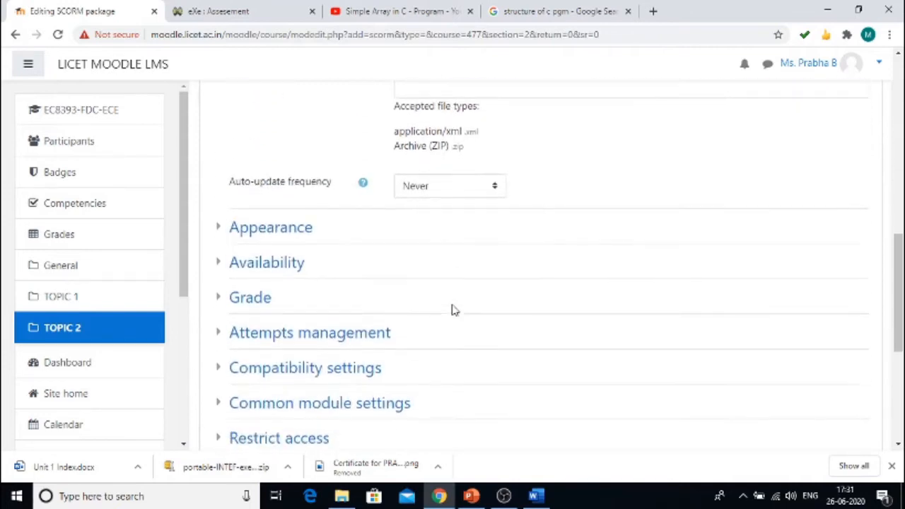
{"action": "left_click", "coordinate": [283, 228]}
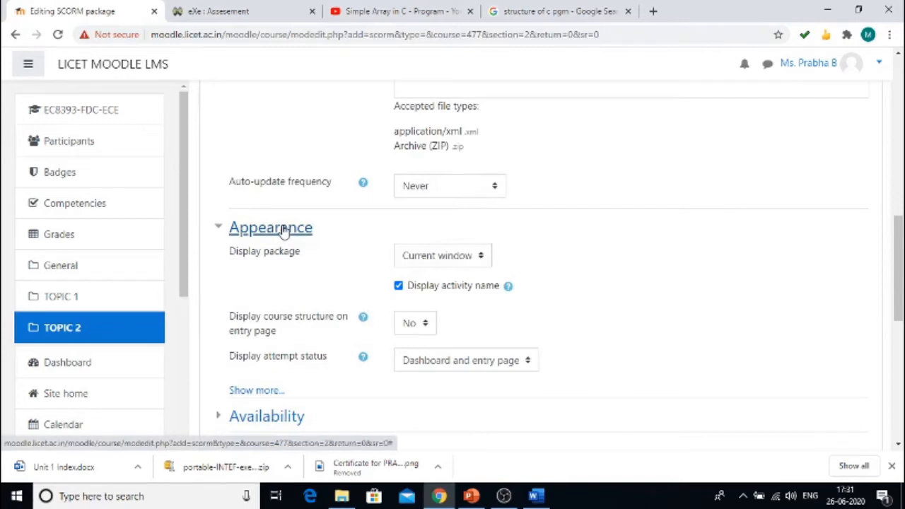
{"action": "left_click", "coordinate": [482, 262]}
{"action": "left_click", "coordinate": [483, 263]}
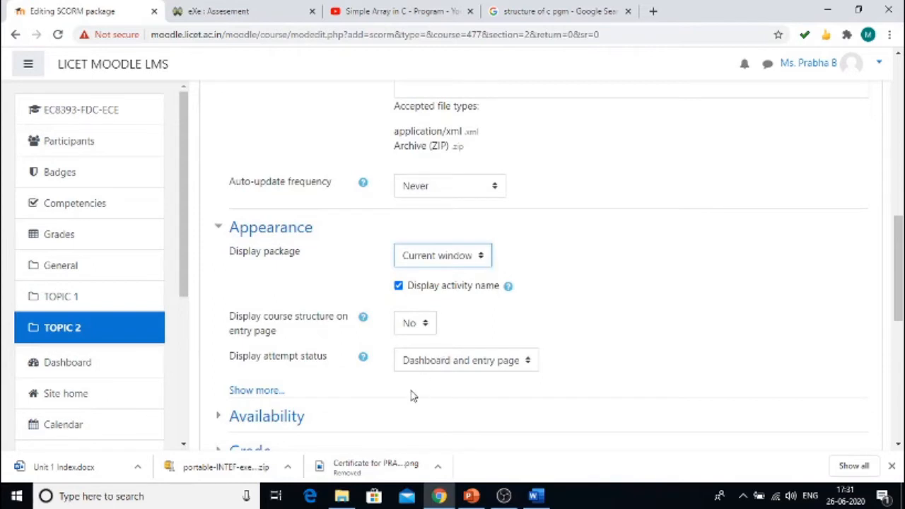
{"action": "scroll", "coordinate": [417, 378], "scroll_direction": "down", "scroll_amount": 2}
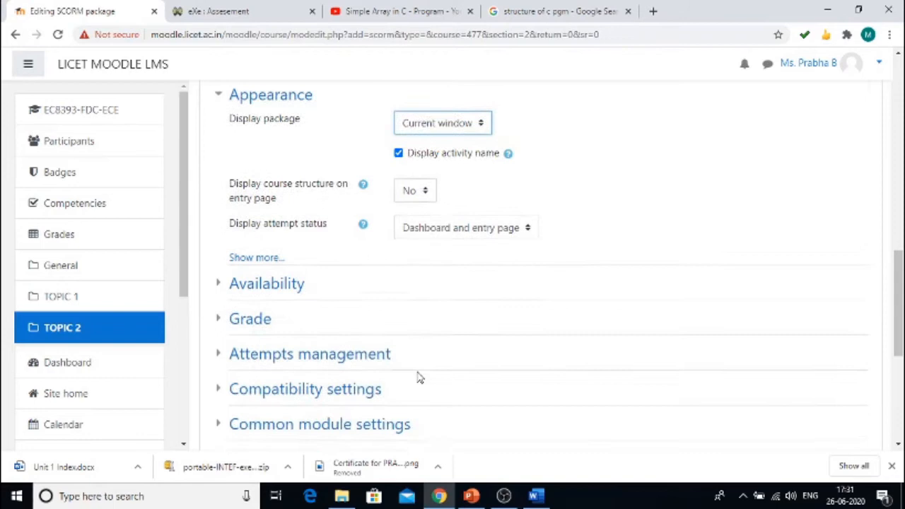
{"action": "left_click", "coordinate": [242, 290]}
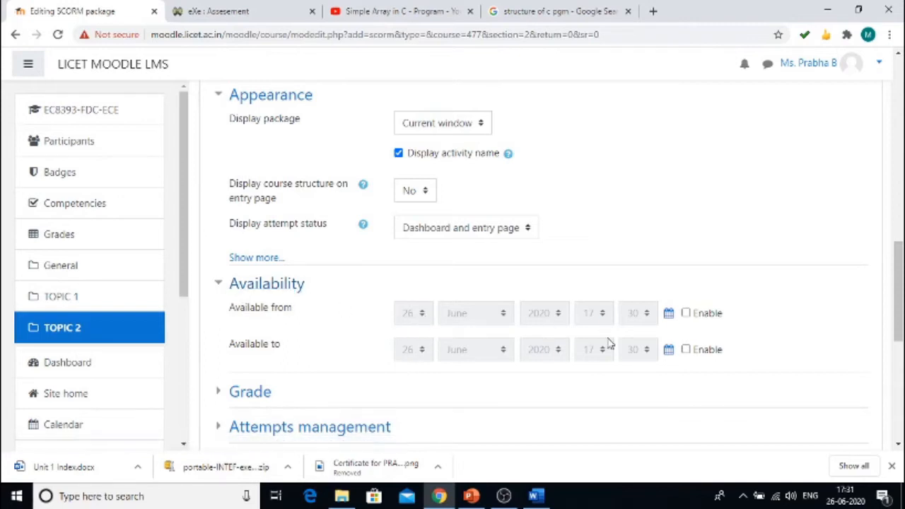
{"action": "left_click", "coordinate": [263, 286]}
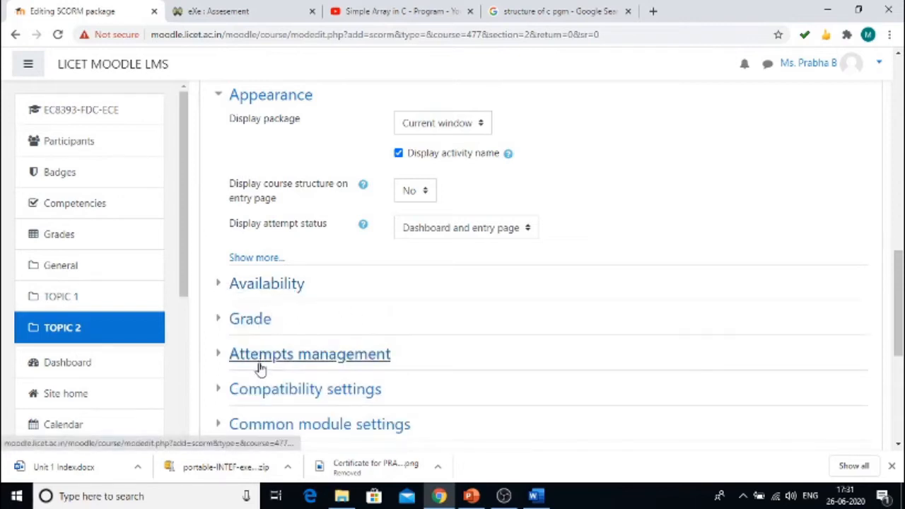
Keep the maximum grade at 100 and choose Highest grade as the grading method
{"action": "left_click", "coordinate": [253, 327]}
{"action": "scroll", "coordinate": [485, 353], "scroll_direction": "down", "scroll_amount": 2}
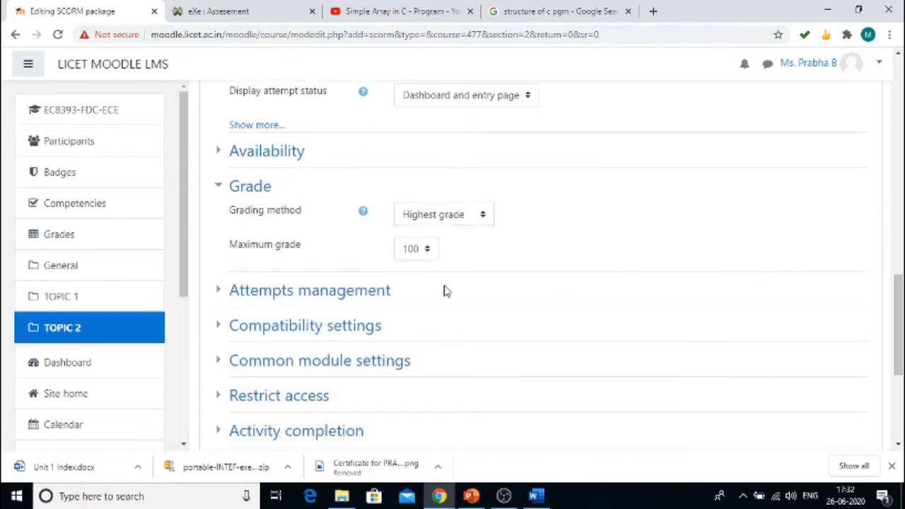
{"action": "left_click", "coordinate": [427, 258]}
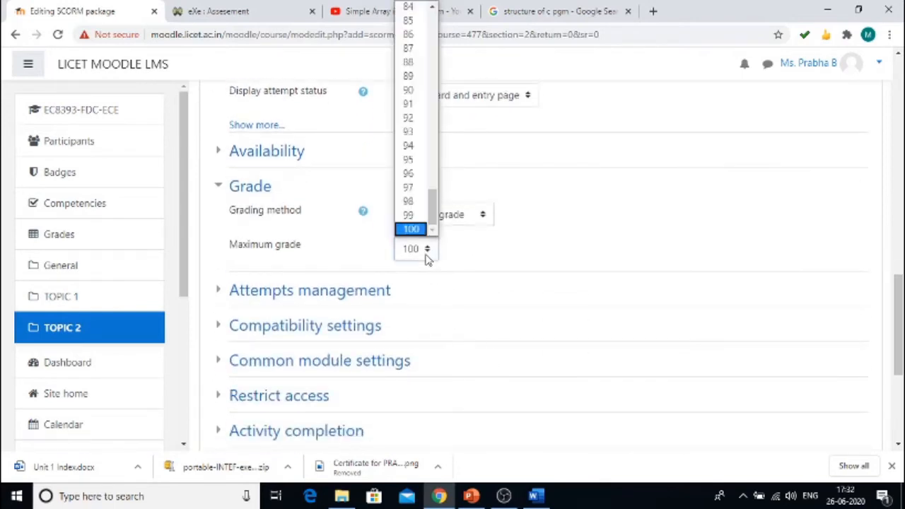
{"action": "left_click", "coordinate": [427, 258]}
{"action": "left_click", "coordinate": [482, 222]}
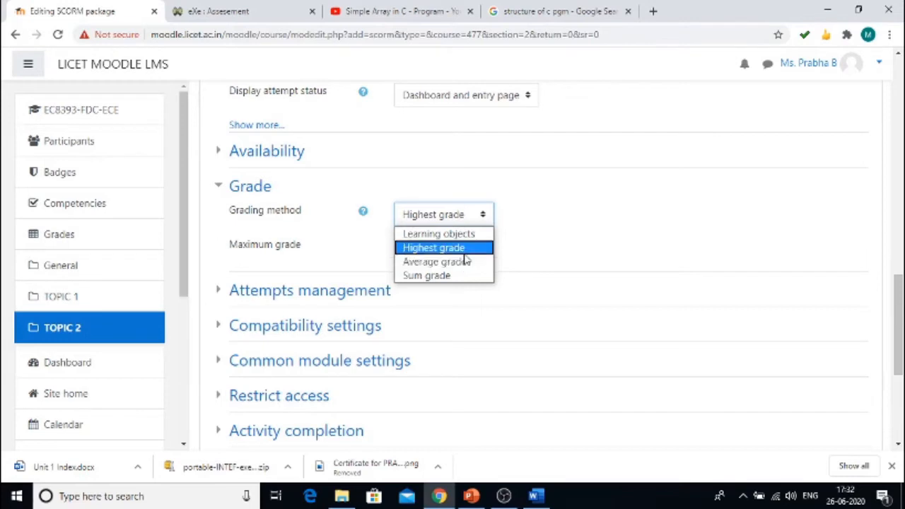
{"action": "left_click", "coordinate": [465, 249]}
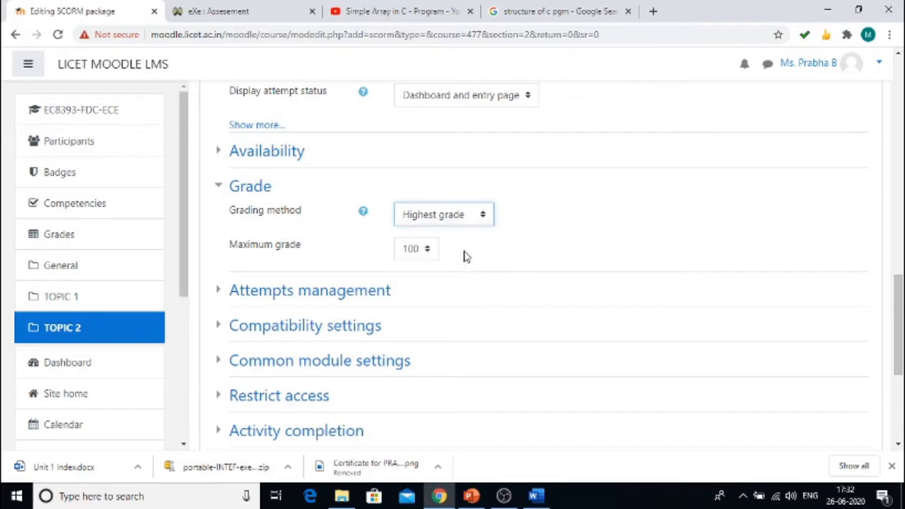
Choose Unlimited attempts as the number of attempts in the attempts management settings
{"action": "left_click", "coordinate": [278, 300]}
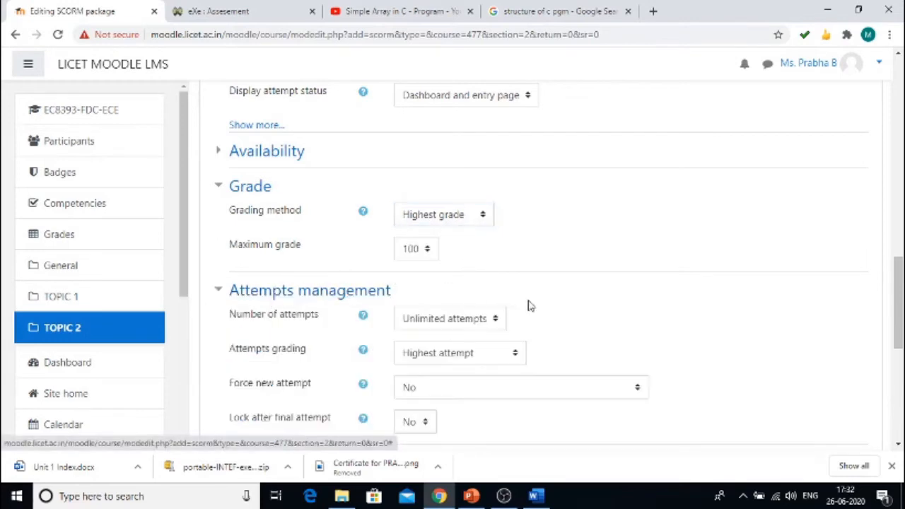
{"action": "left_click", "coordinate": [496, 323]}
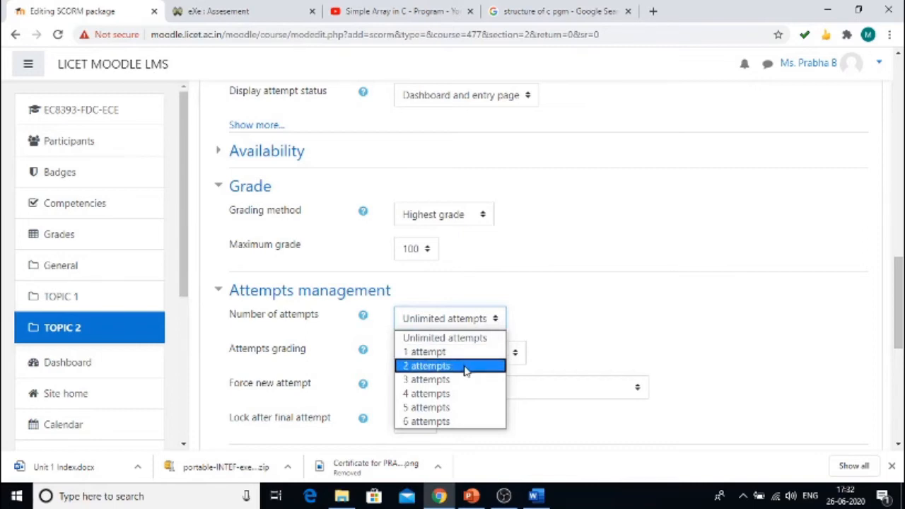
{"action": "left_click", "coordinate": [494, 340]}
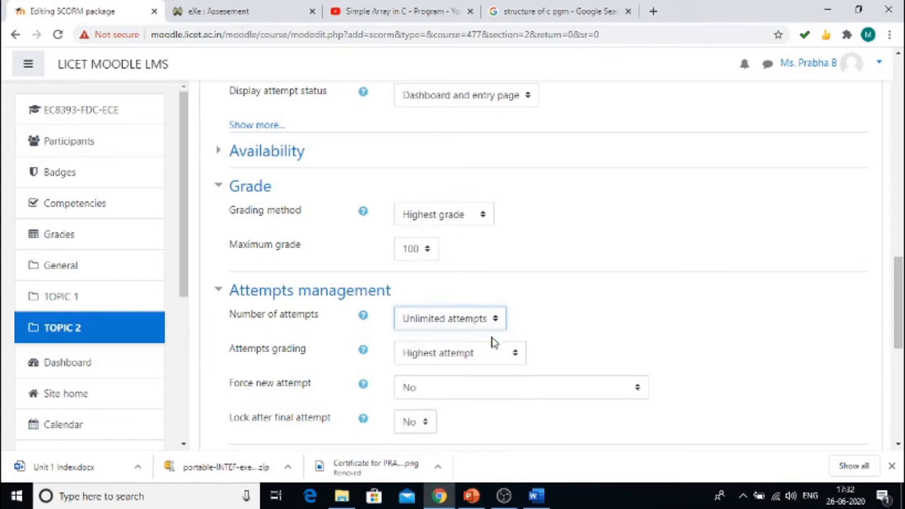
{"action": "scroll", "coordinate": [586, 317], "scroll_direction": "down", "scroll_amount": 2}
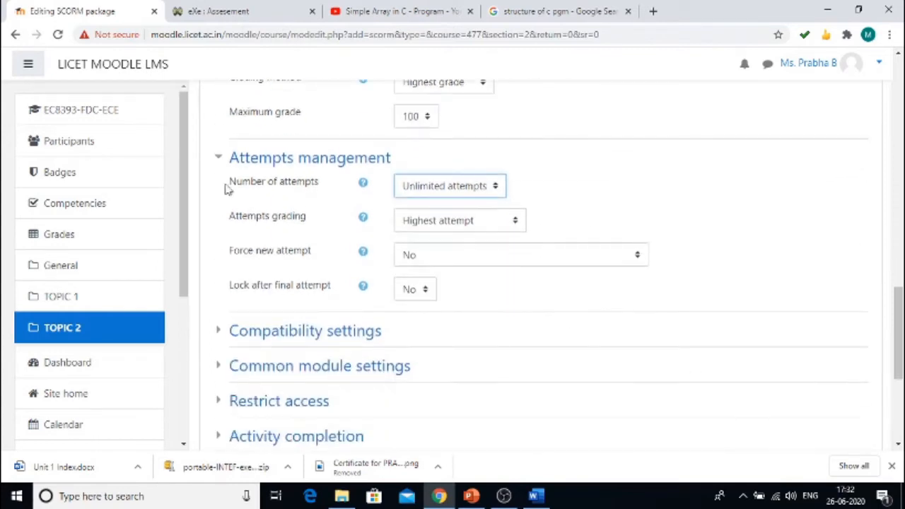
{"action": "left_click", "coordinate": [218, 158]}
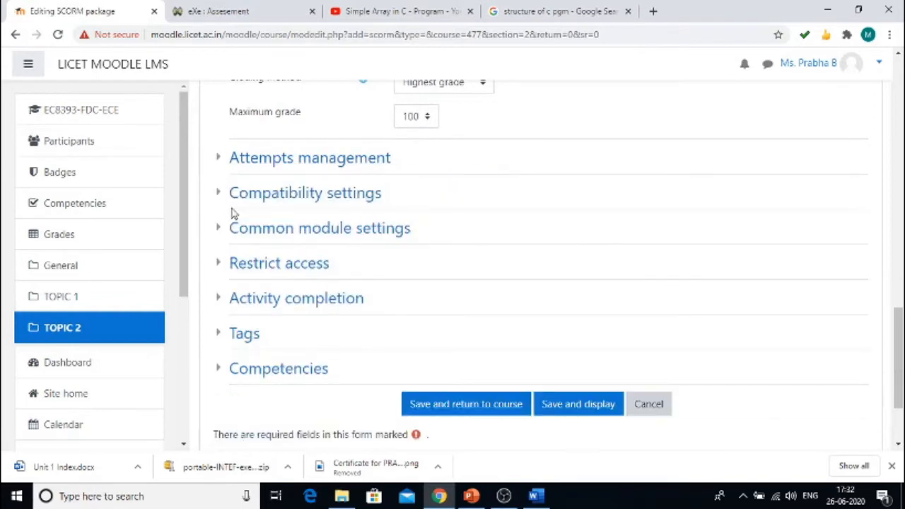
Review the compatibility settings, including the Auto-commit choices
{"action": "left_click", "coordinate": [313, 194]}
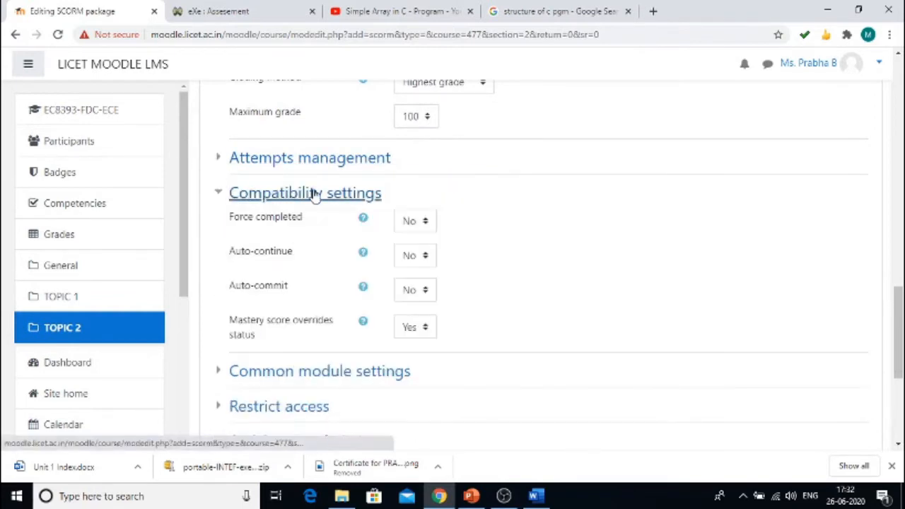
{"action": "left_click", "coordinate": [425, 295]}
{"action": "left_click", "coordinate": [425, 294]}
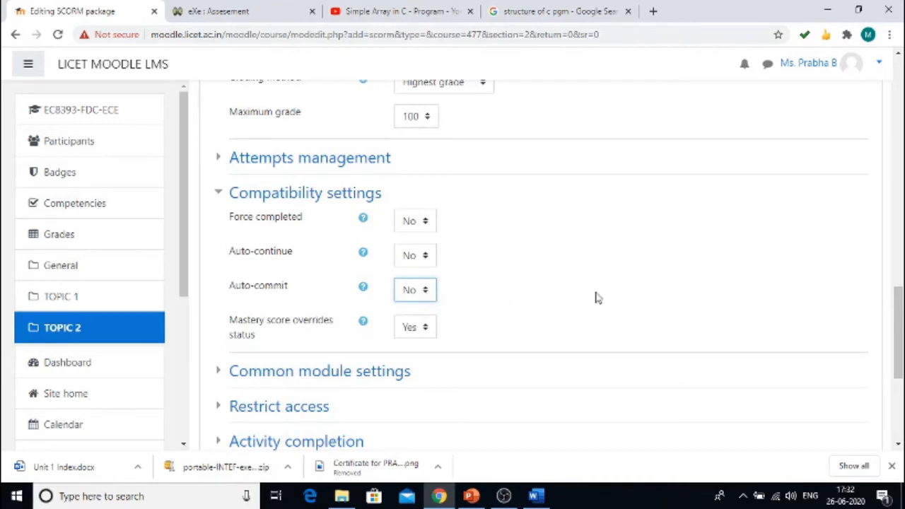
Save the SCORM package and display its activity page
{"action": "scroll", "coordinate": [622, 294], "scroll_direction": "down", "scroll_amount": 2}
{"action": "scroll", "coordinate": [622, 294], "scroll_direction": "down", "scroll_amount": 1}
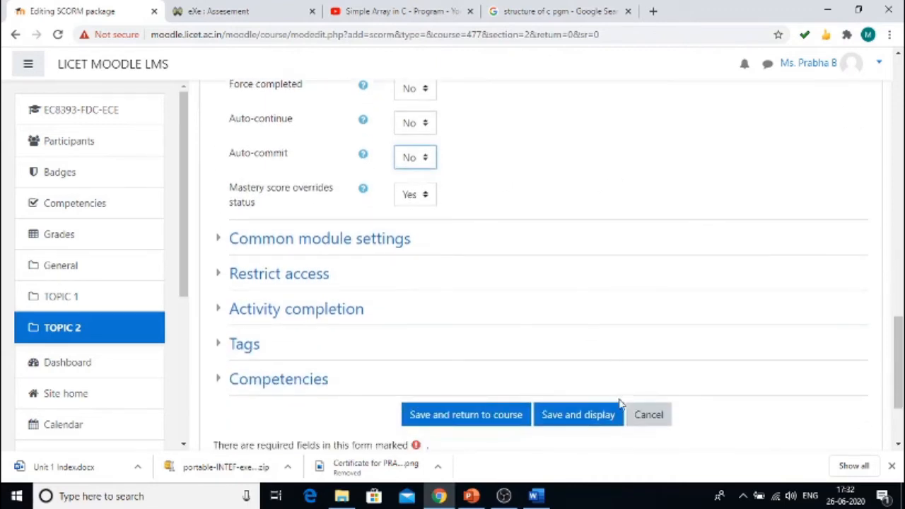
{"action": "left_click", "coordinate": [586, 416]}
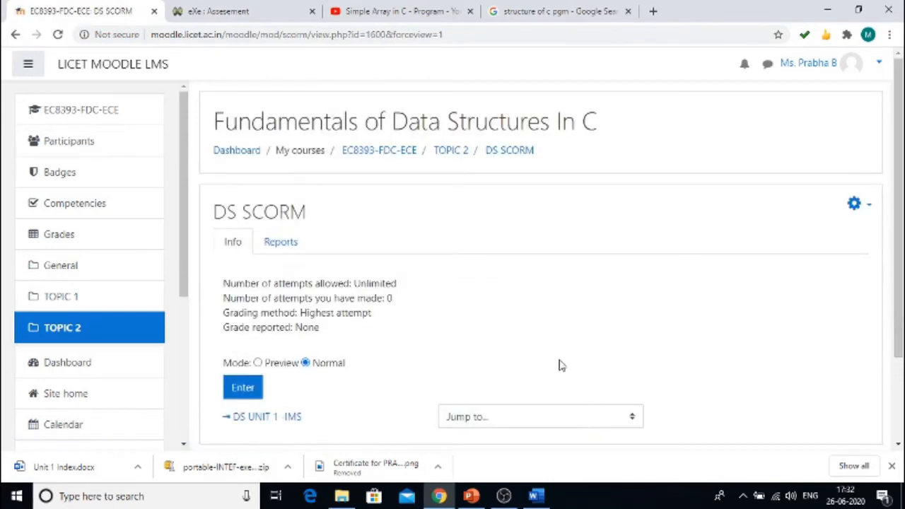
{"action": "scroll", "coordinate": [505, 294], "scroll_direction": "down", "scroll_amount": 3}
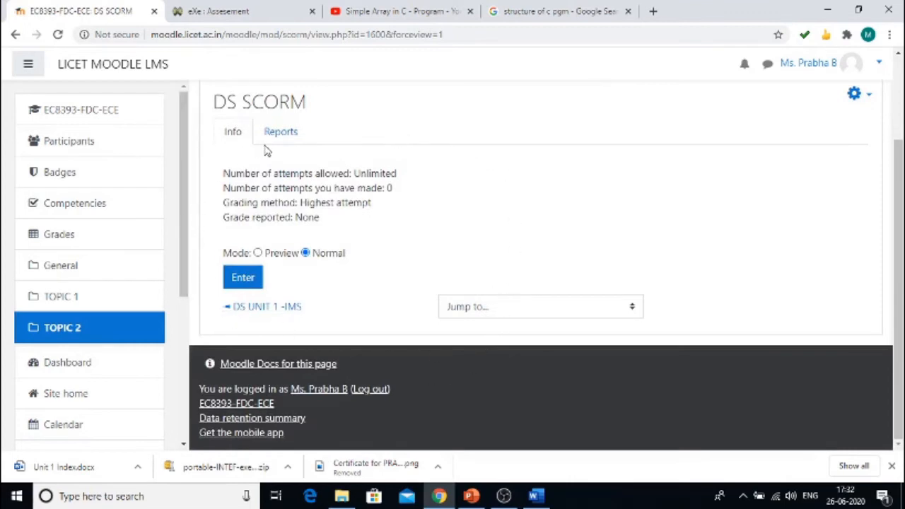
Enter the DS SCORM activity in Normal mode and view the UNIT 1 syllabus page
{"action": "left_click", "coordinate": [253, 282]}
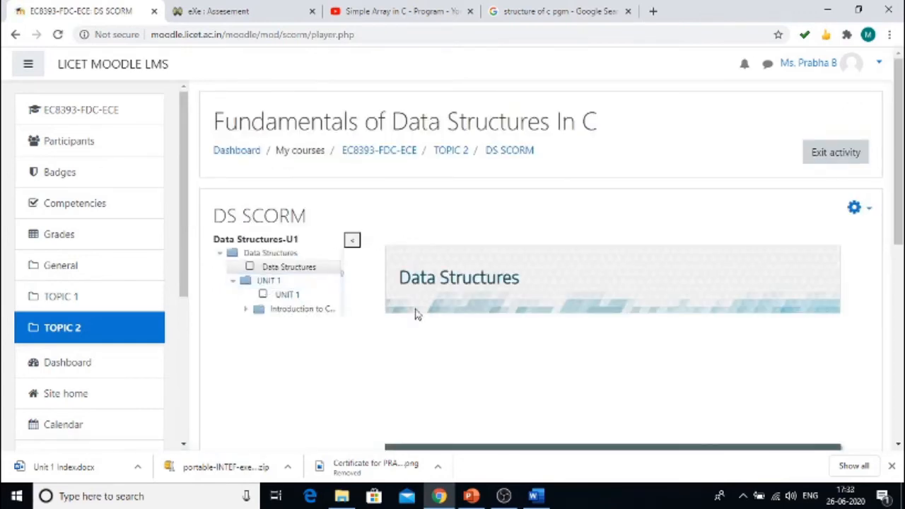
{"action": "scroll", "coordinate": [420, 308], "scroll_direction": "down", "scroll_amount": 2}
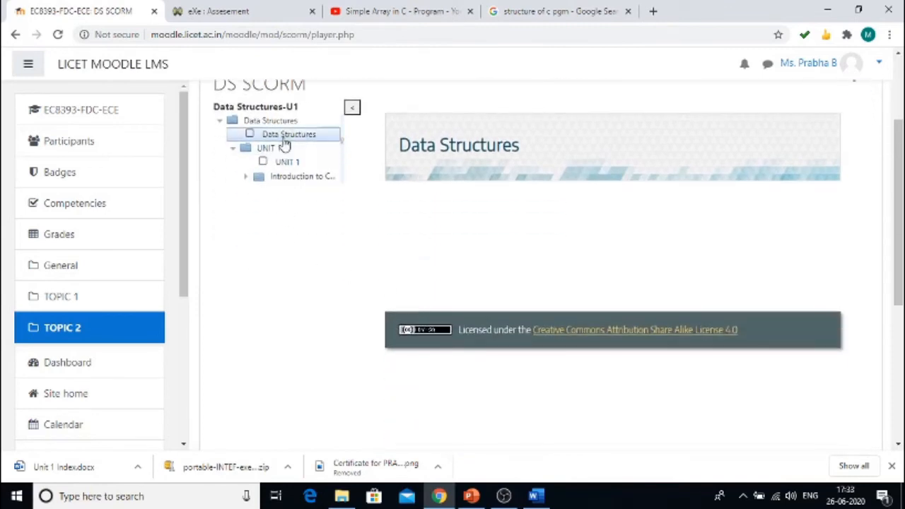
{"action": "left_click", "coordinate": [268, 150]}
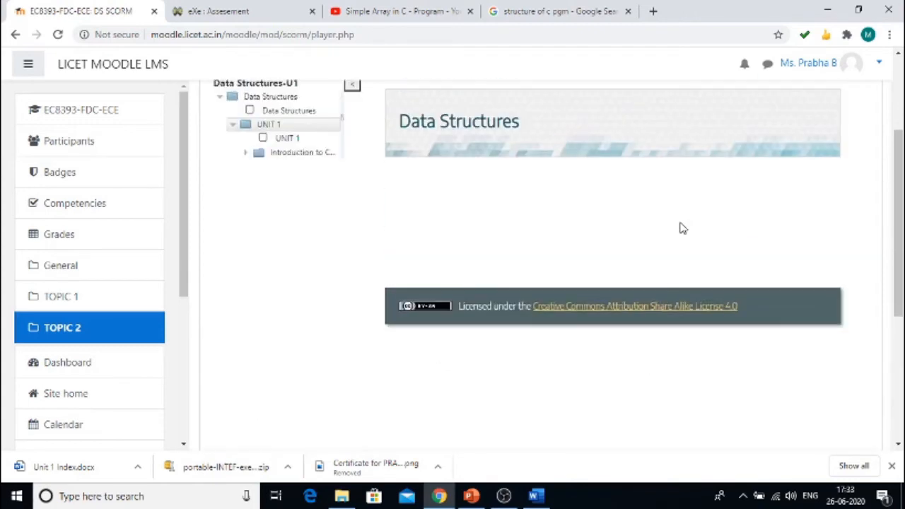
{"action": "left_click", "coordinate": [287, 138]}
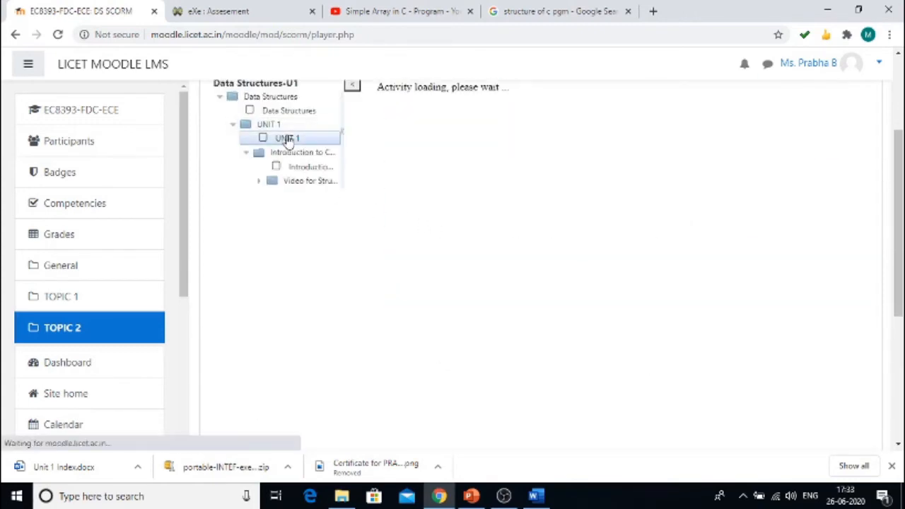
{"action": "scroll", "coordinate": [575, 289], "scroll_direction": "down", "scroll_amount": 2}
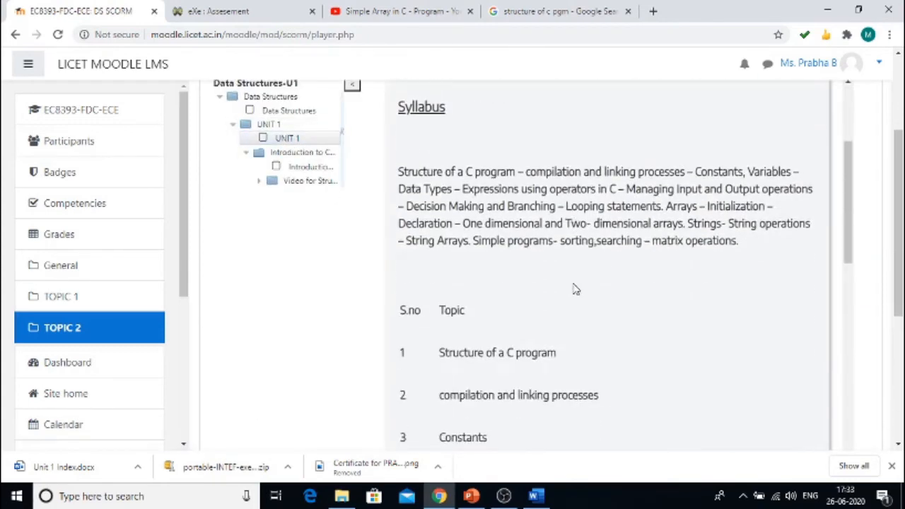
View the Introduction to C Pgm page and the Video for Structure of C program page in the SCORM package
{"action": "left_click", "coordinate": [295, 167]}
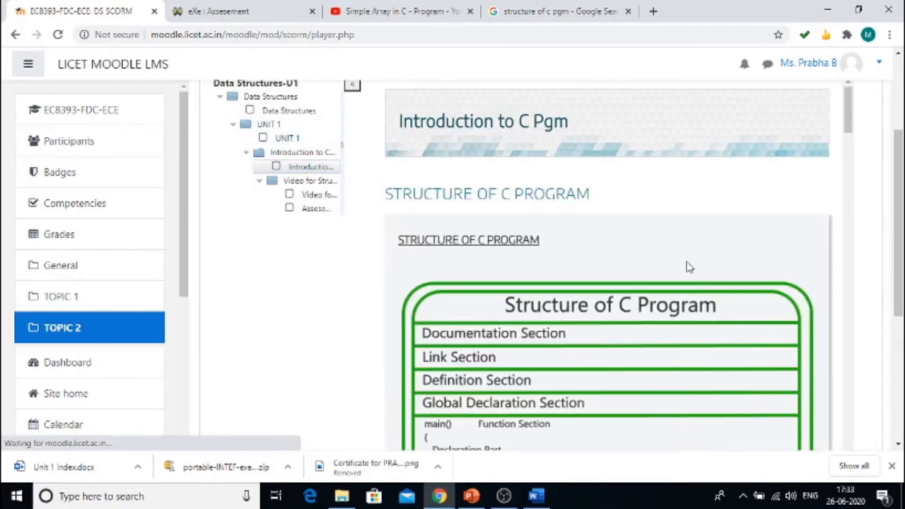
{"action": "scroll", "coordinate": [630, 283], "scroll_direction": "down", "scroll_amount": 10}
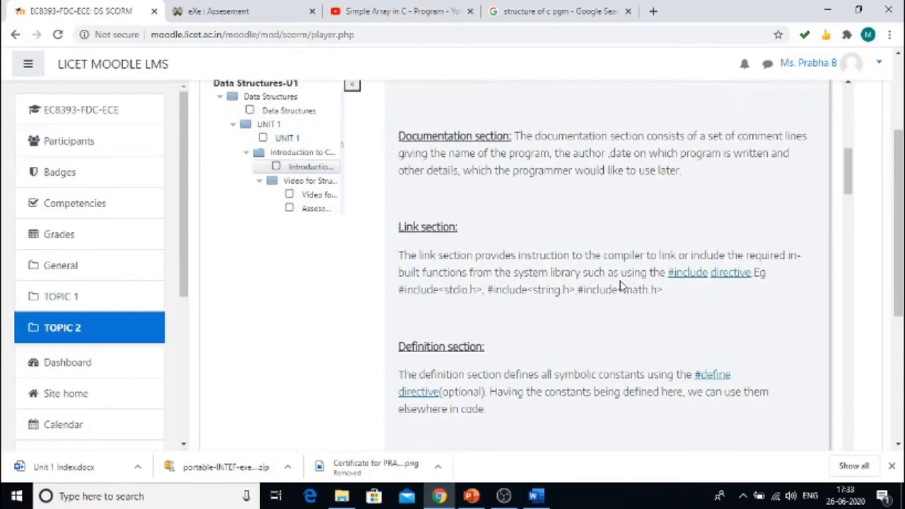
{"action": "left_click", "coordinate": [306, 182]}
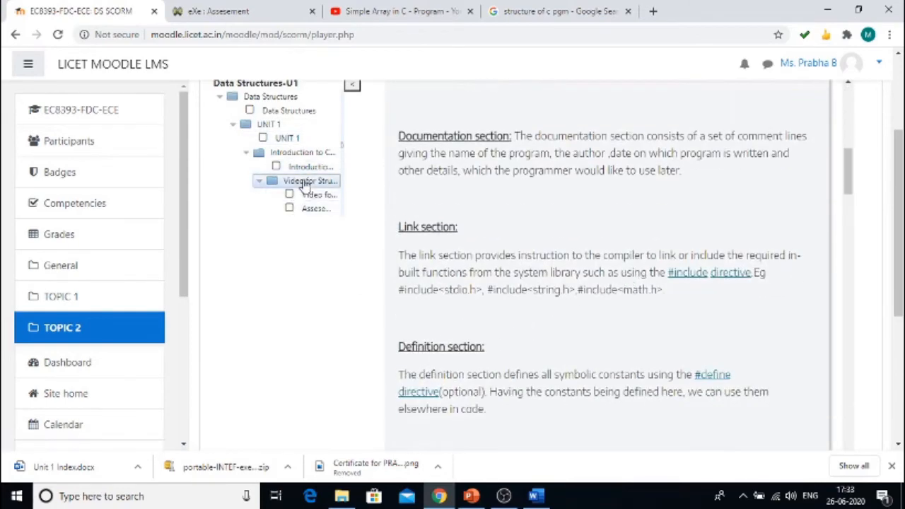
{"action": "left_click", "coordinate": [328, 195]}
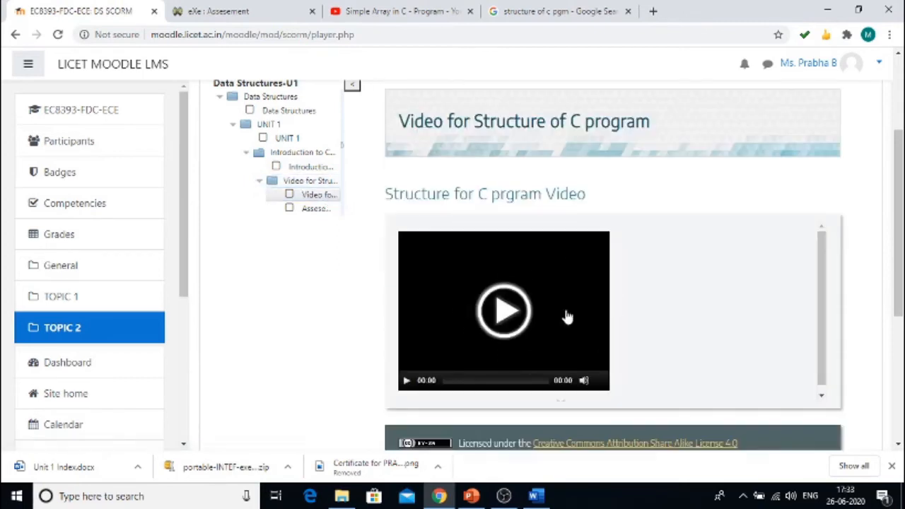
Open the Assesement page and look through its DS Quiz, True-False Question and Interactive Video
{"action": "left_click", "coordinate": [317, 214]}
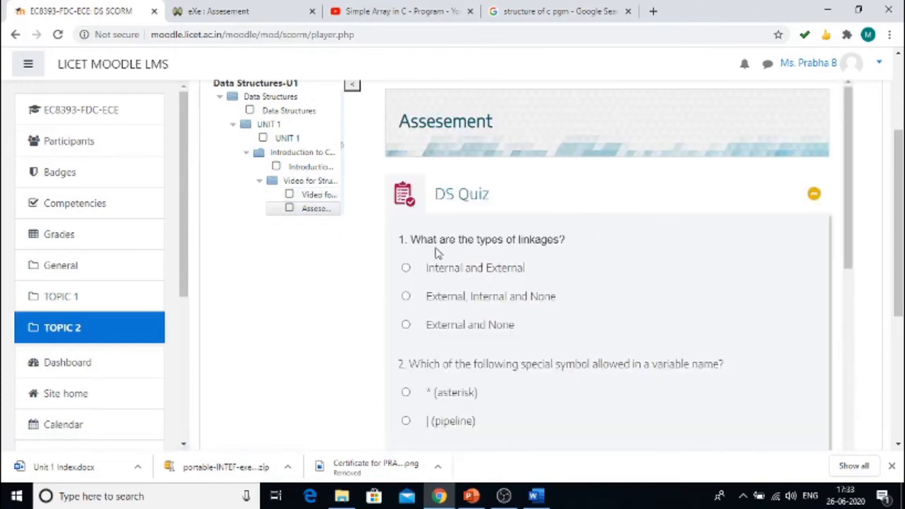
{"action": "scroll", "coordinate": [462, 245], "scroll_direction": "down", "scroll_amount": 4}
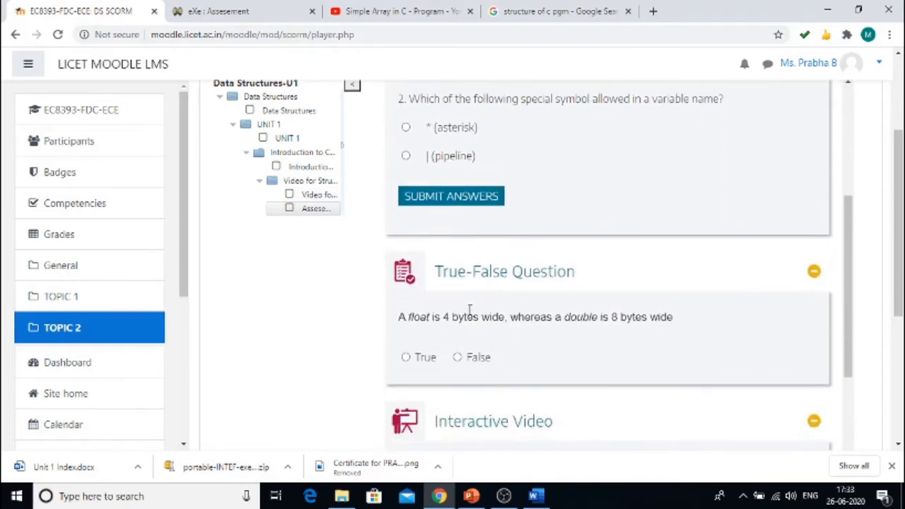
{"action": "scroll", "coordinate": [495, 364], "scroll_direction": "down", "scroll_amount": 3}
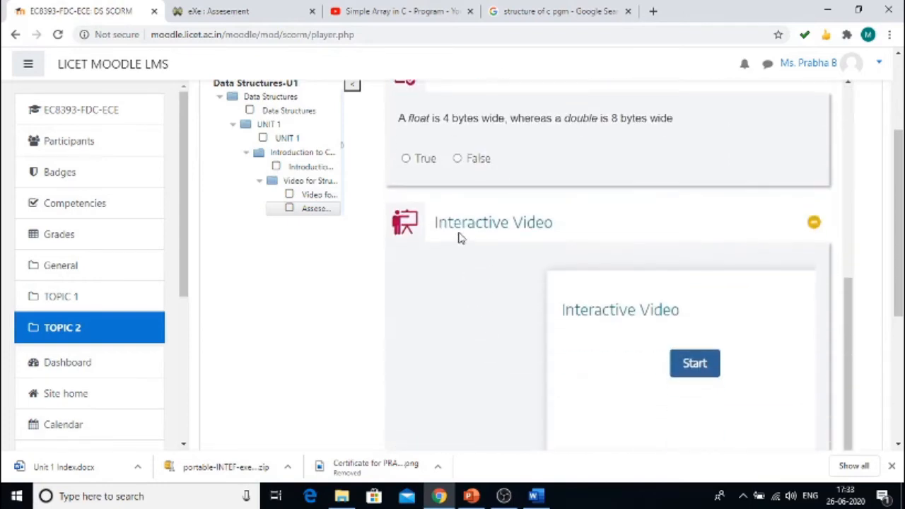
{"action": "scroll", "coordinate": [565, 347], "scroll_direction": "up", "scroll_amount": 5}
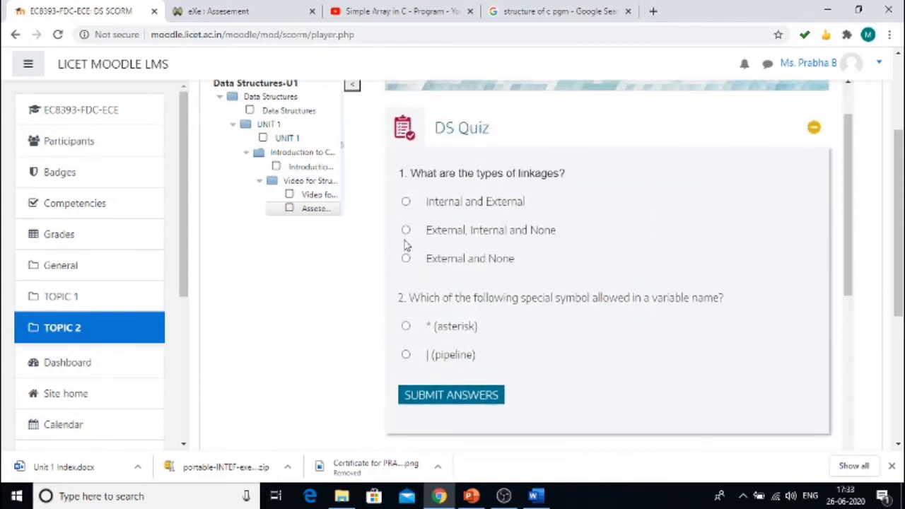
Submit the DS Quiz with "External, Internal and None" and "| (pipeline)", and answer True to the True-False Question
{"action": "left_click", "coordinate": [406, 230]}
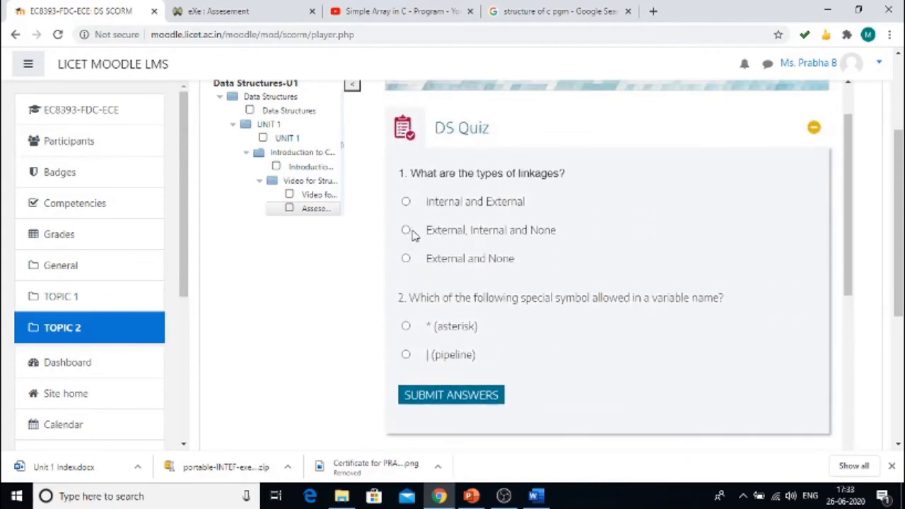
{"action": "left_click", "coordinate": [405, 354]}
{"action": "left_click", "coordinate": [439, 398]}
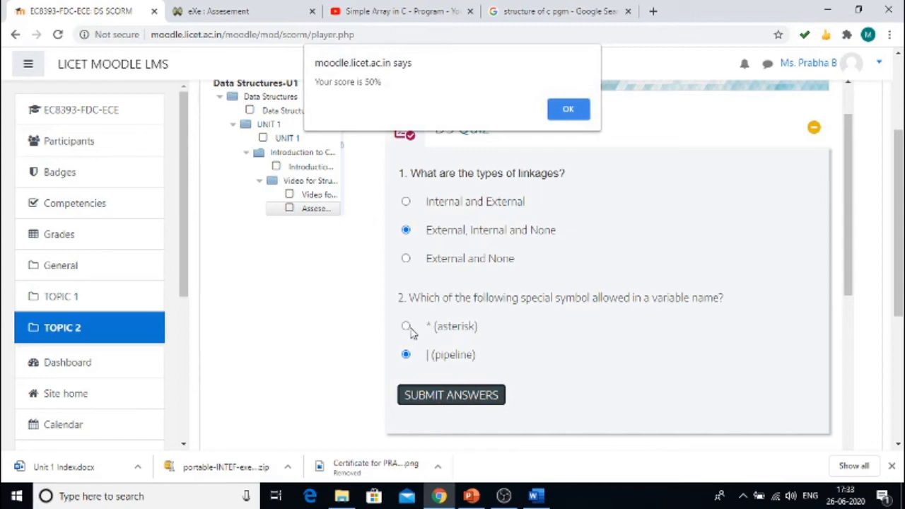
{"action": "left_click", "coordinate": [572, 111]}
{"action": "scroll", "coordinate": [556, 334], "scroll_direction": "down", "scroll_amount": 3}
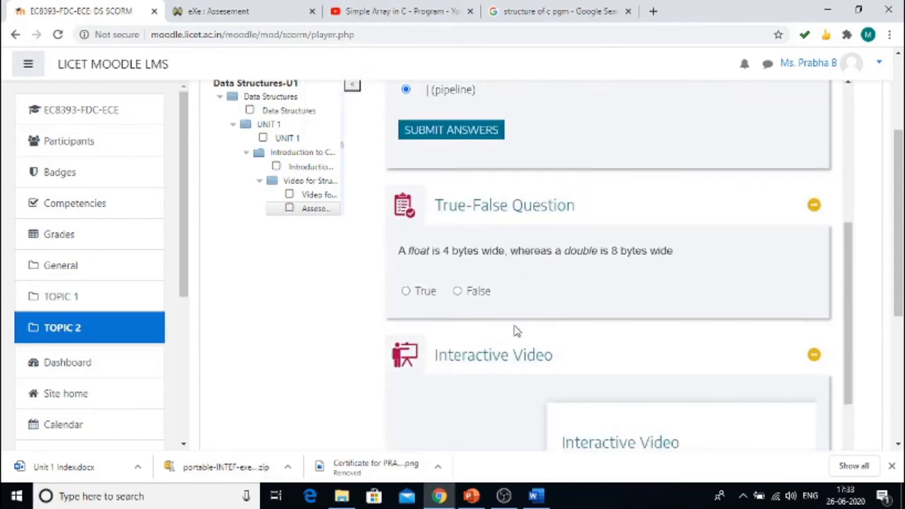
{"action": "left_click", "coordinate": [407, 292]}
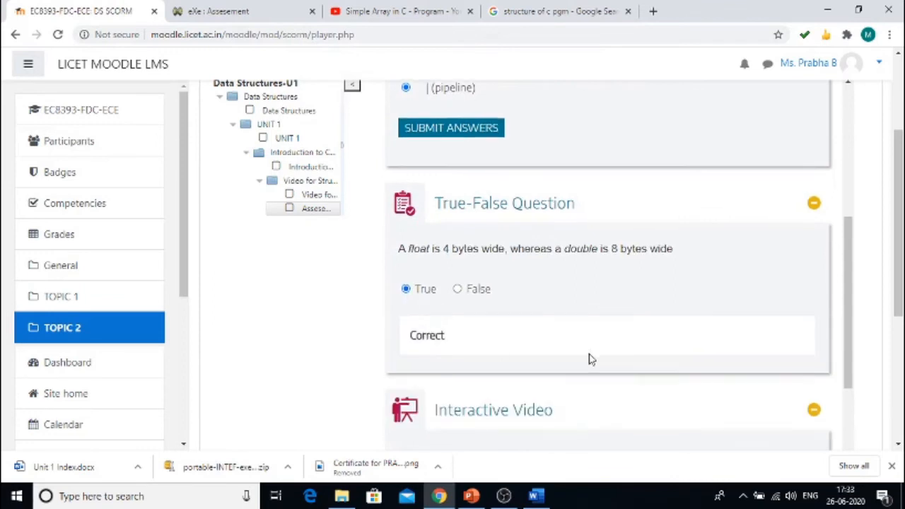
Start the Interactive Video and skip ahead to the embedded question at about 0:42
{"action": "scroll", "coordinate": [588, 357], "scroll_direction": "down", "scroll_amount": 3}
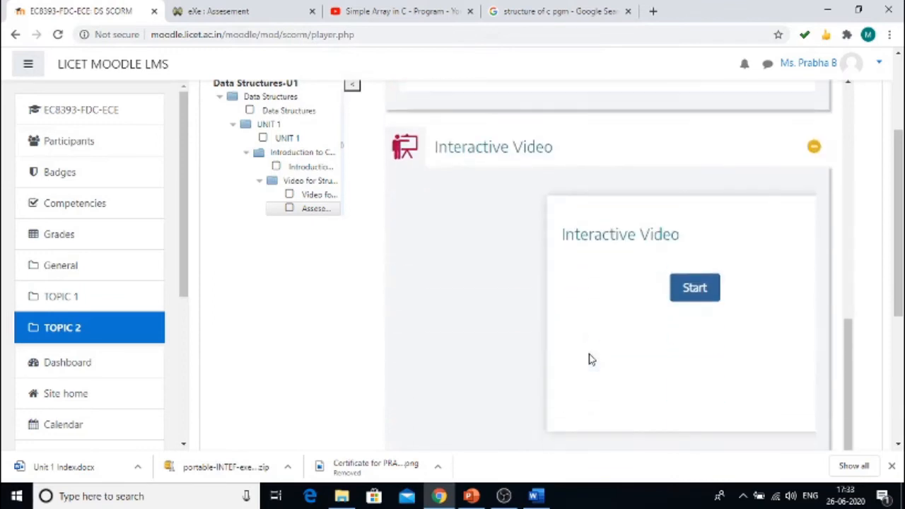
{"action": "left_click", "coordinate": [690, 289]}
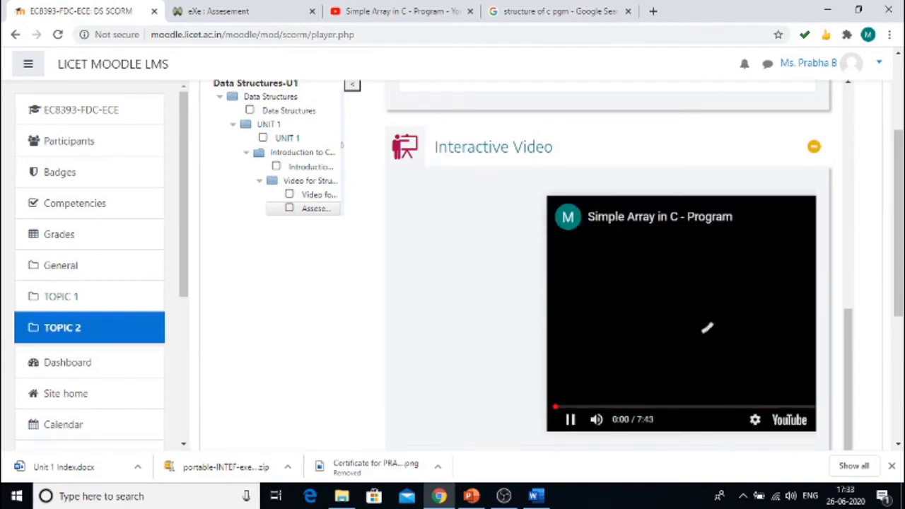
{"action": "left_click", "coordinate": [569, 408]}
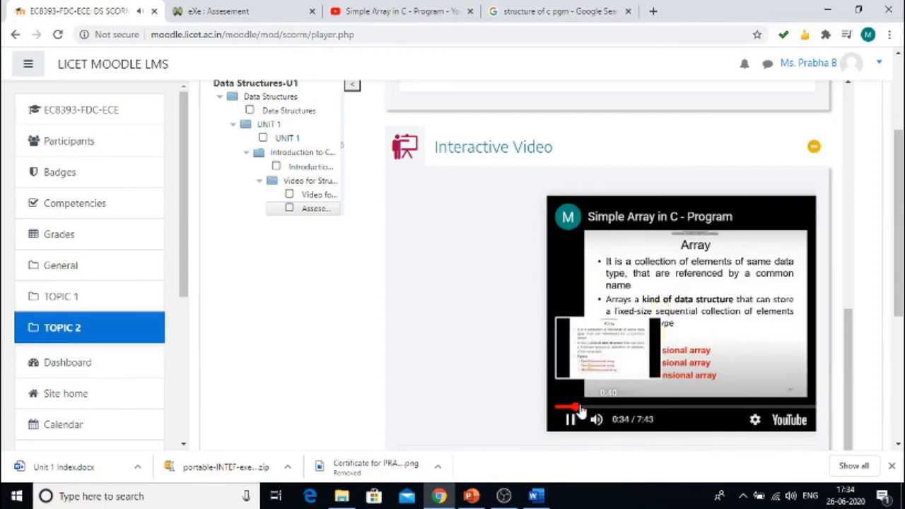
{"action": "left_click", "coordinate": [583, 409]}
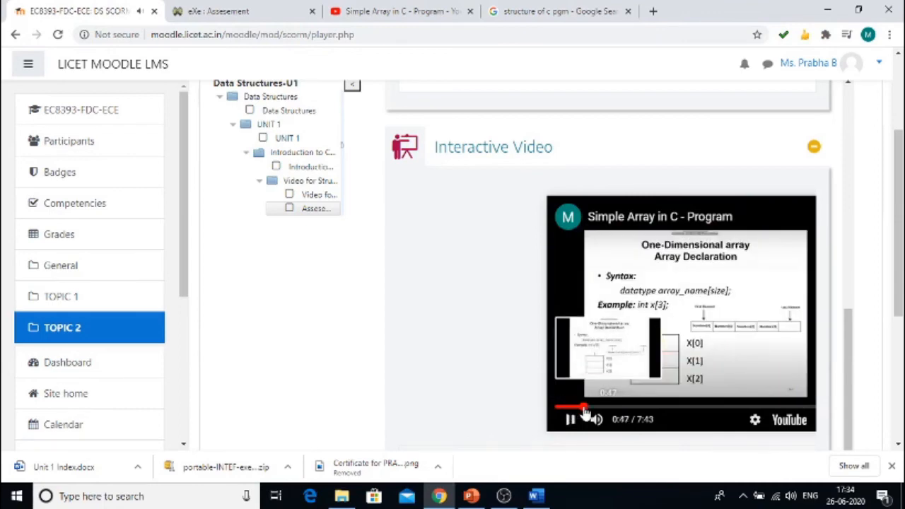
{"action": "left_click", "coordinate": [579, 408]}
{"action": "left_click", "coordinate": [581, 408]}
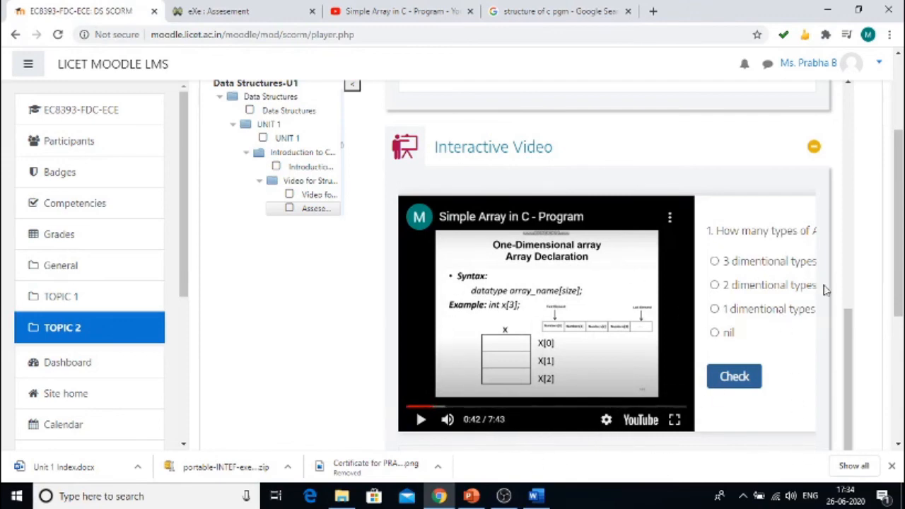
Answer the video's array types question with "3 dimentional types", check it, and briefly resume the video before pausing it
{"action": "scroll", "coordinate": [819, 320], "scroll_direction": "down", "scroll_amount": 1}
{"action": "scroll", "coordinate": [819, 319], "scroll_direction": "up", "scroll_amount": 1}
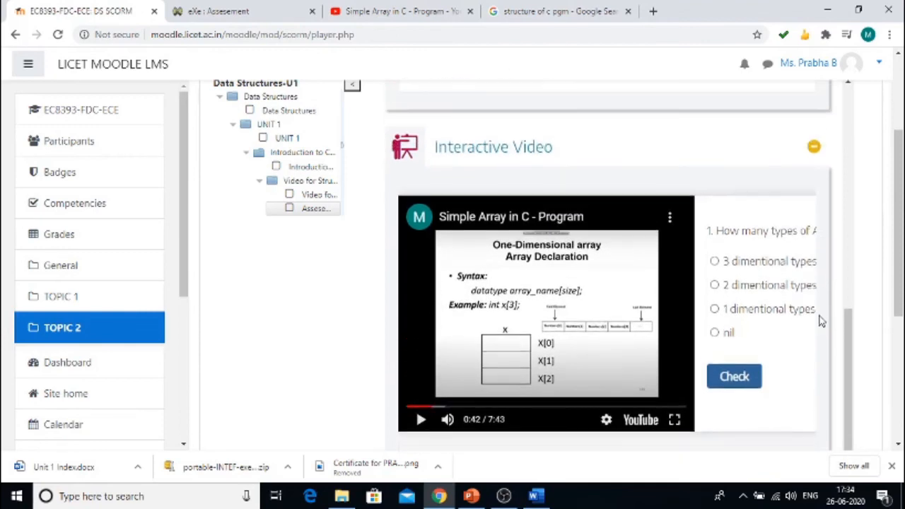
{"action": "left_click", "coordinate": [715, 262]}
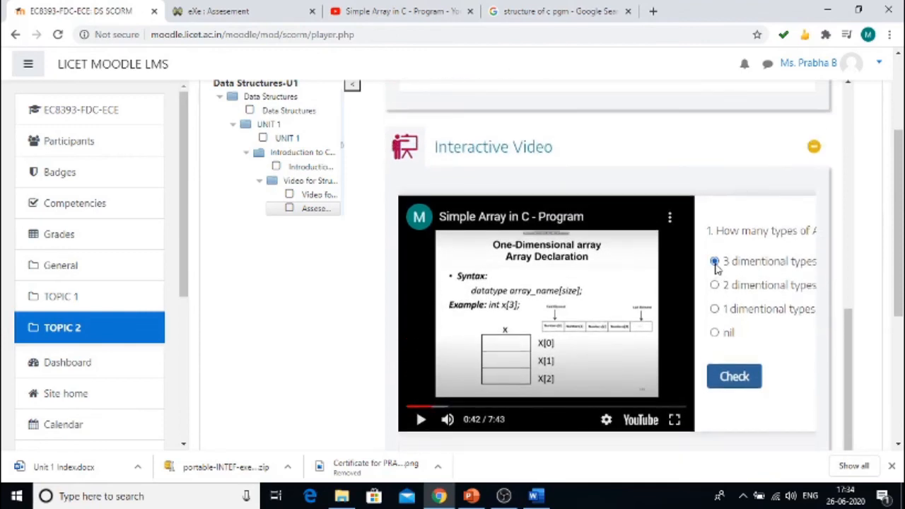
{"action": "left_click", "coordinate": [735, 378]}
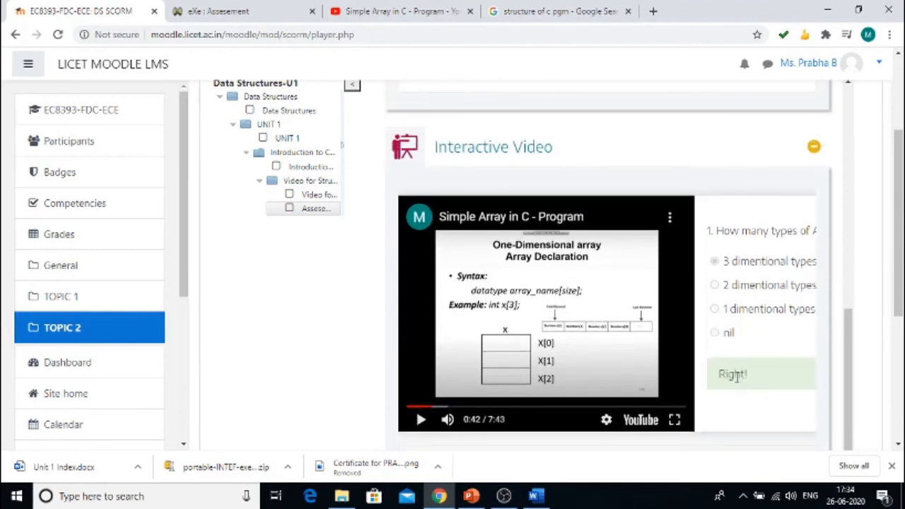
{"action": "left_click", "coordinate": [421, 422]}
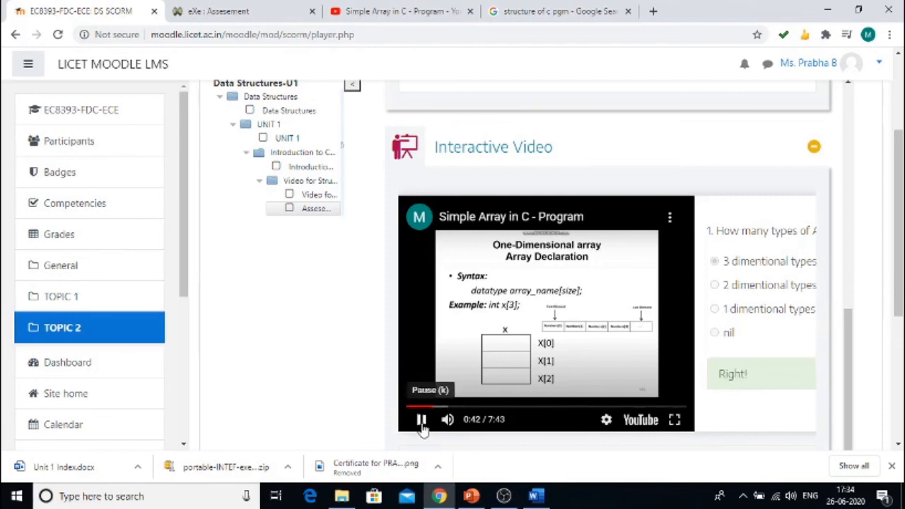
{"action": "left_click", "coordinate": [421, 423]}
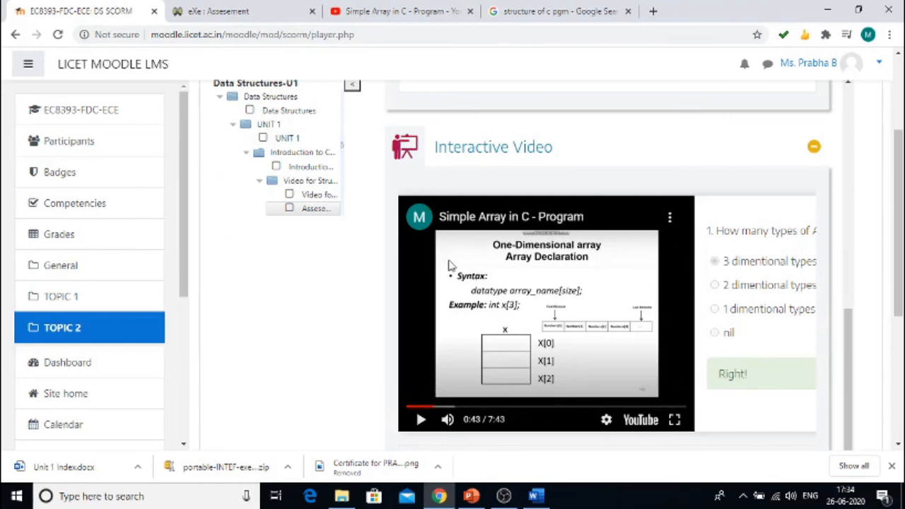
Return to the DS Quiz and try to submit its answers again
{"action": "scroll", "coordinate": [450, 268], "scroll_direction": "down", "scroll_amount": 5}
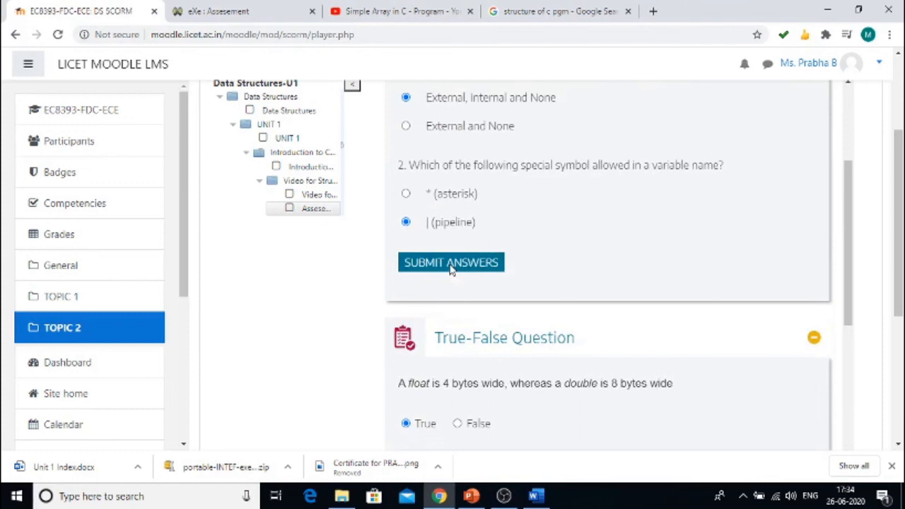
{"action": "left_click", "coordinate": [451, 267]}
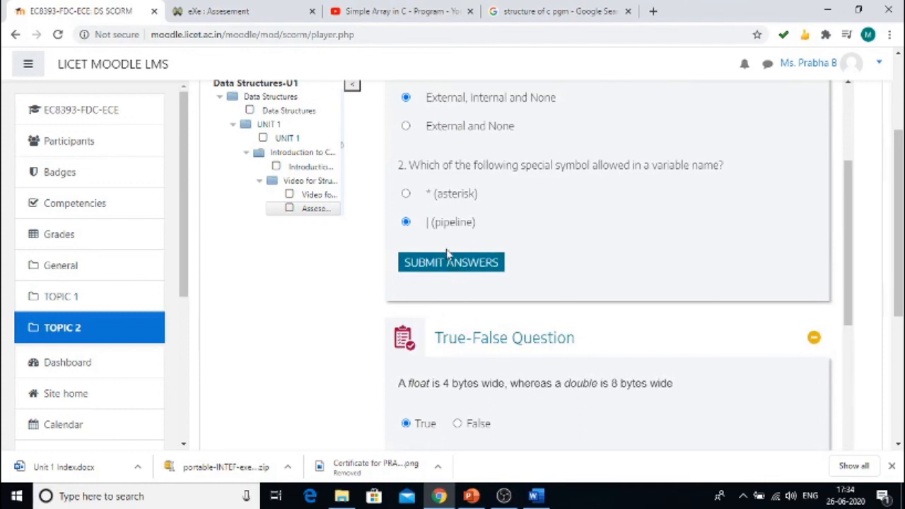